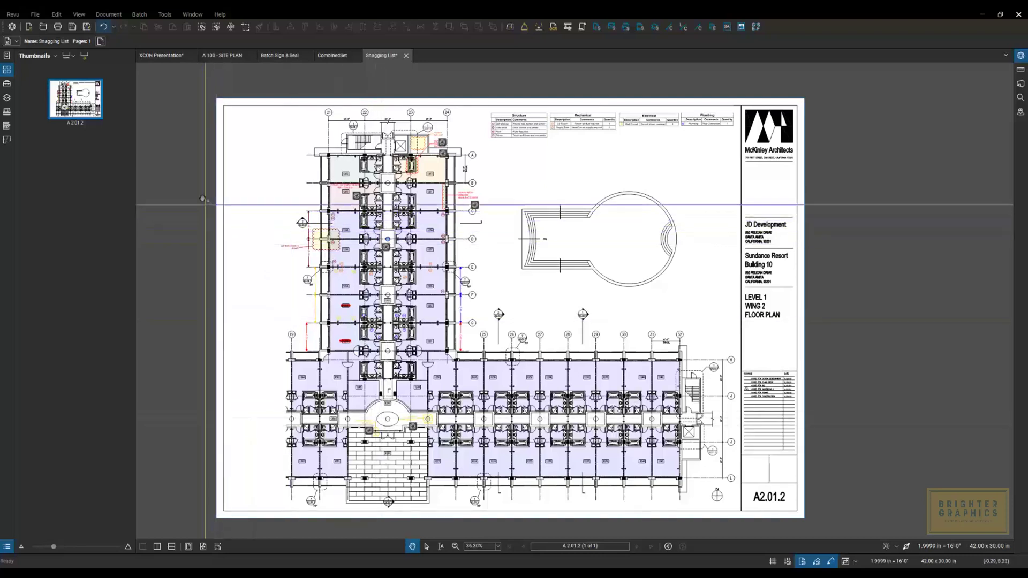
# Check the program version in the About dialog (x64 Extreme 20.2.70).
pyautogui.click(17, 16)
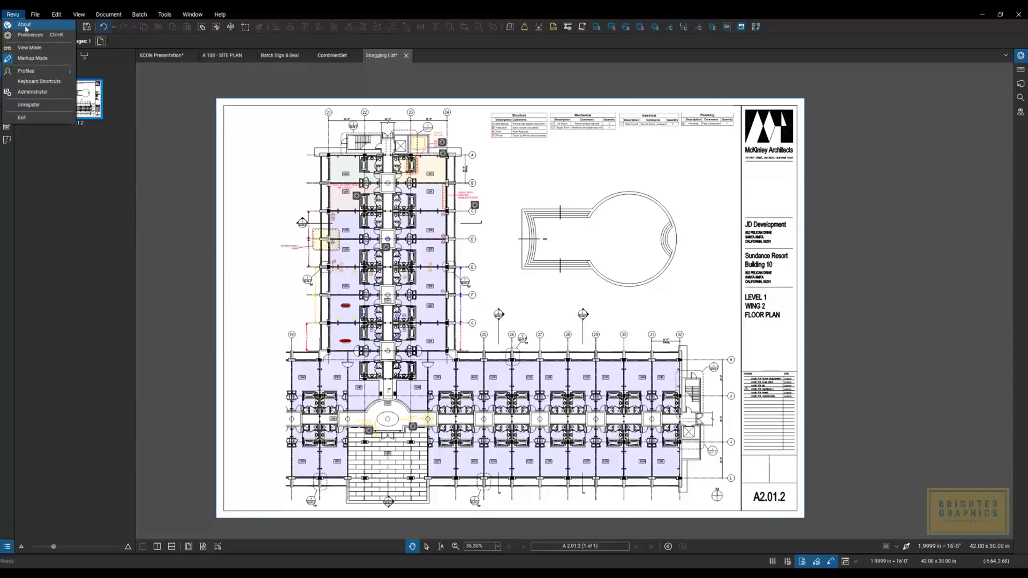
pyautogui.click(25, 26)
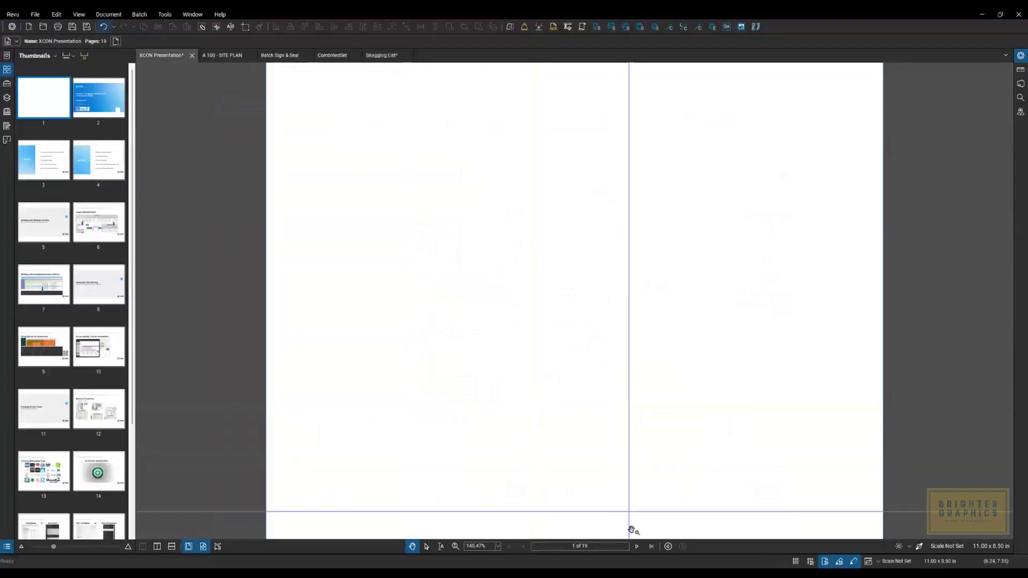
# Jump to the XCON title slide on page 2 and show the Batch menu.
pyautogui.click(637, 546)
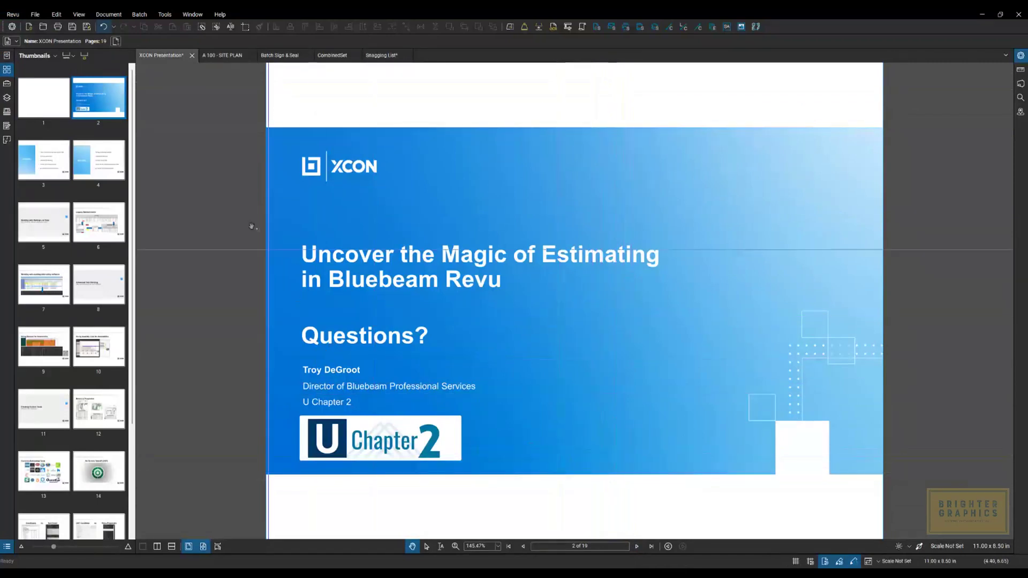
pyautogui.click(140, 14)
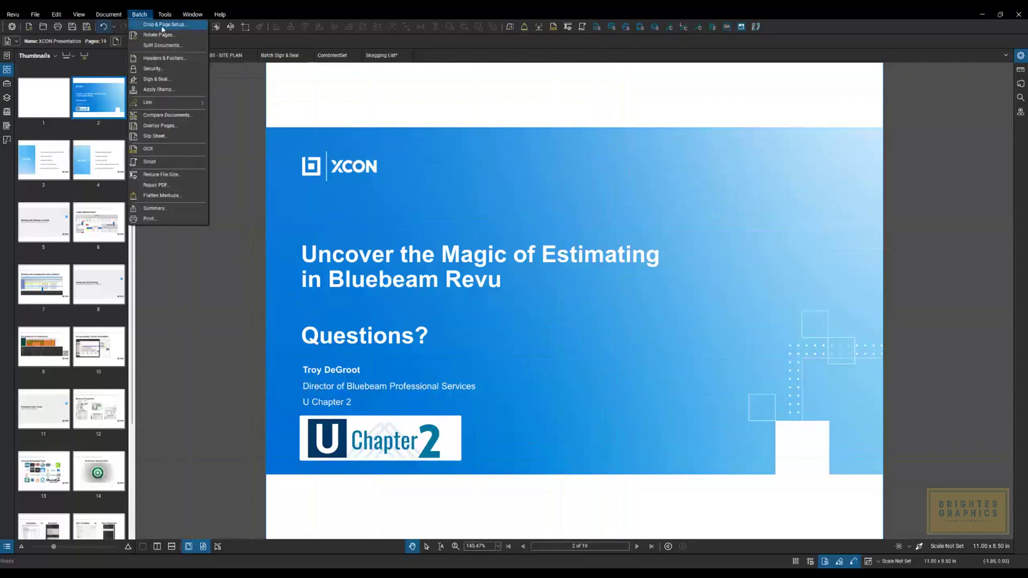
# Start Batch Crop & Page Setup with XCON Presentation.pdf, all 19 pages, as the only file.
pyautogui.click(162, 27)
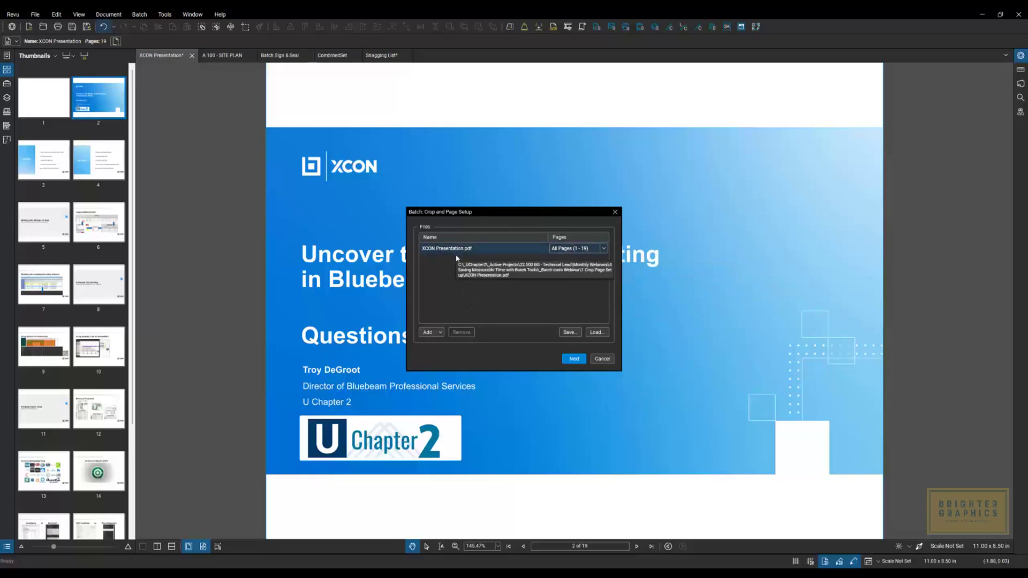
pyautogui.click(440, 334)
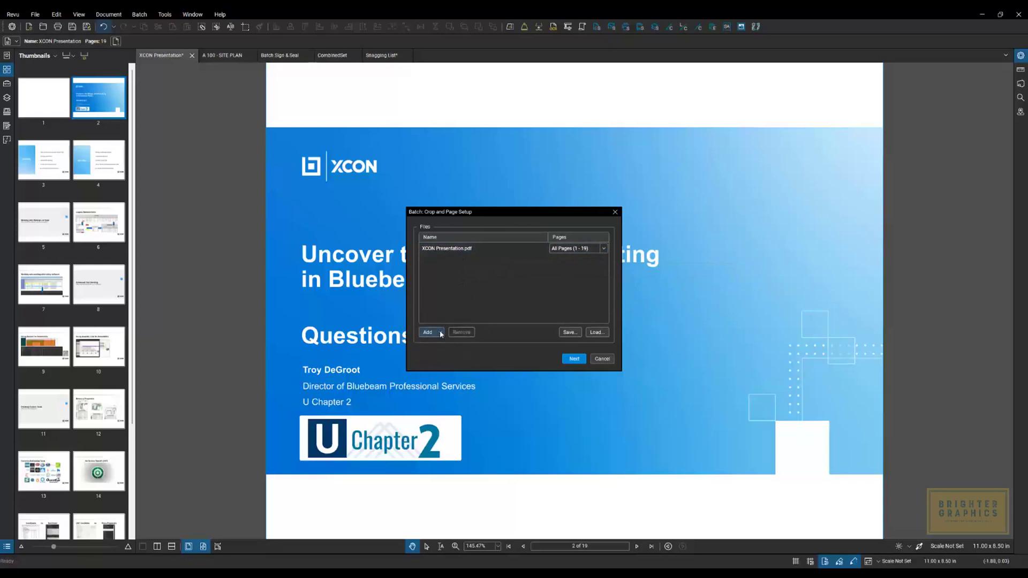
pyautogui.click(440, 333)
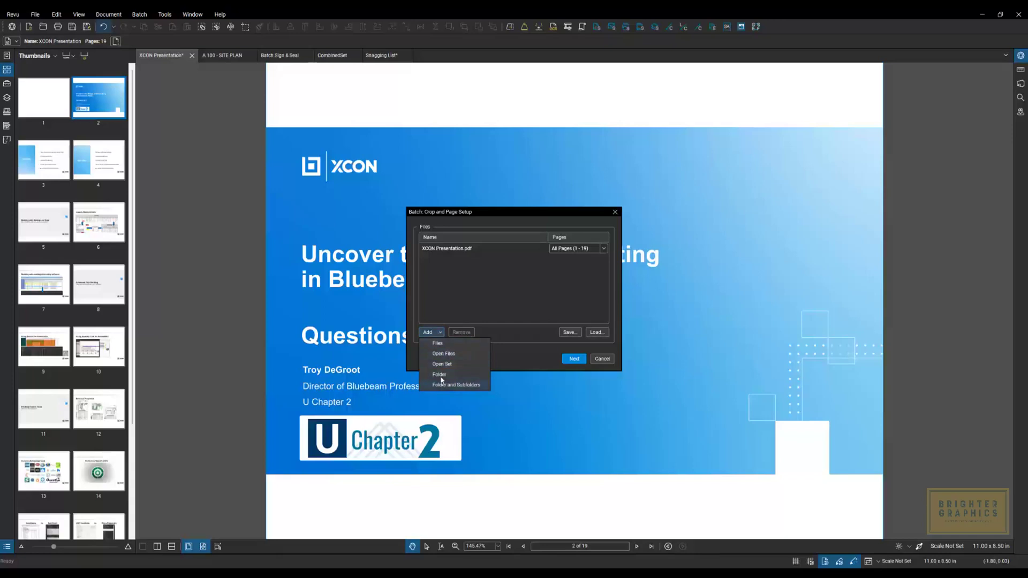
pyautogui.click(517, 352)
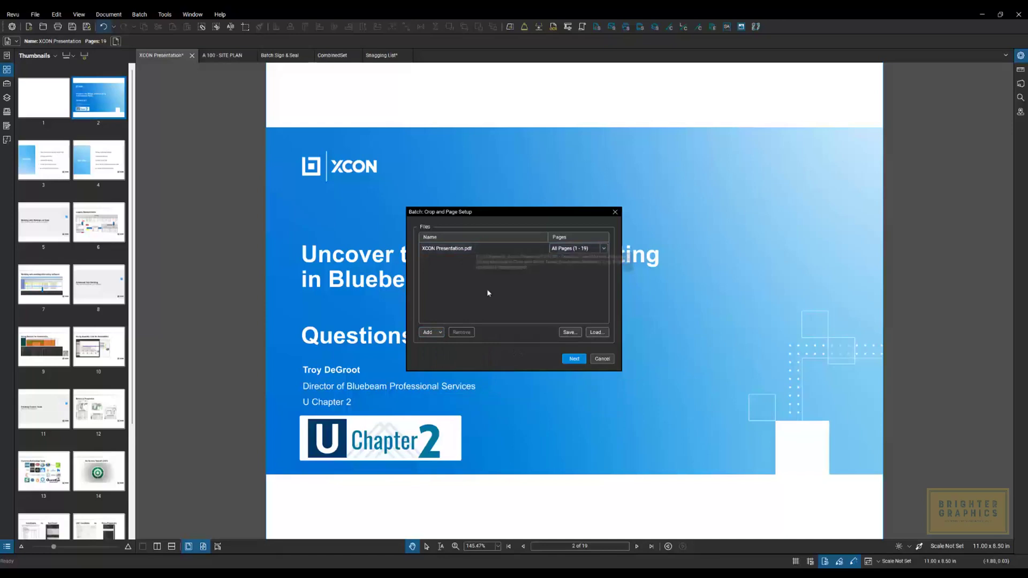
# Continue to the unchanged Page Setup settings previewing the title slide, then the Crop Pages settings.
pyautogui.click(573, 359)
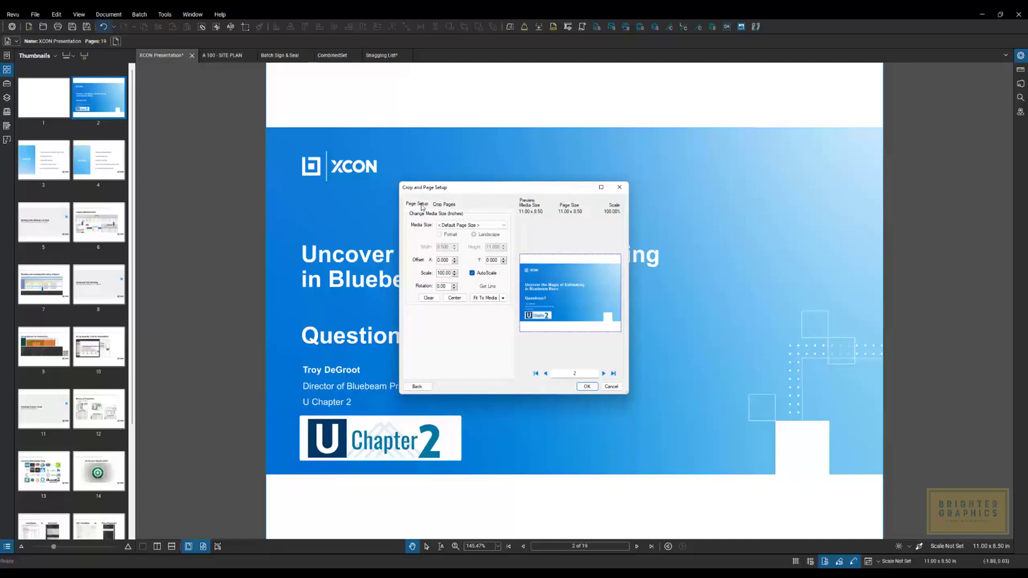
pyautogui.click(421, 207)
pyautogui.click(446, 205)
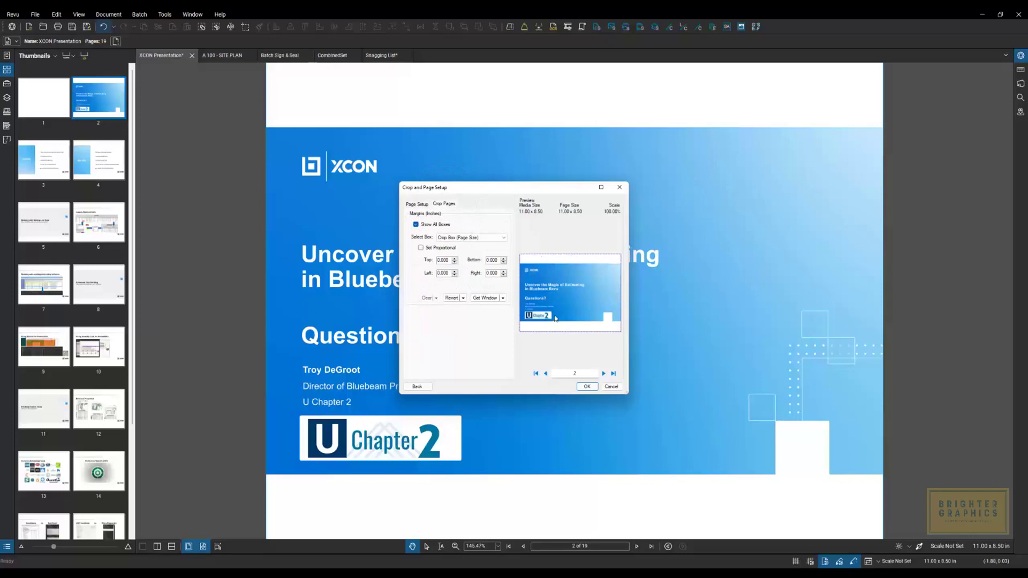
# Set 1.2-inch top and bottom crop margins, giving an 11.00 x 6.10 page size.
pyautogui.doubleClick(448, 259)
pyautogui.write('1.2')
pyautogui.click(492, 259)
pyautogui.doubleClick(483, 259)
pyautogui.write('1.2')
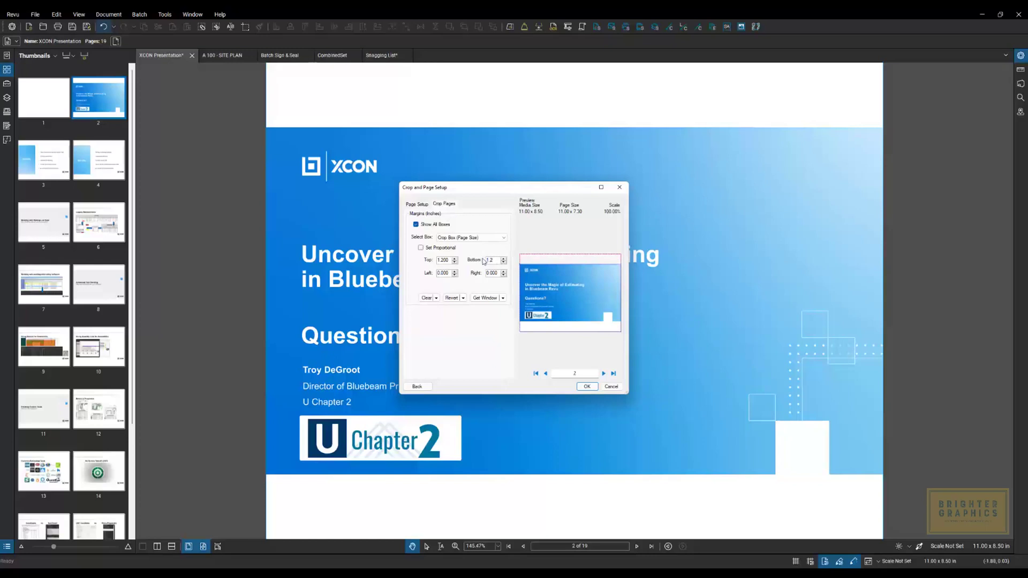
pyautogui.press('Tab')
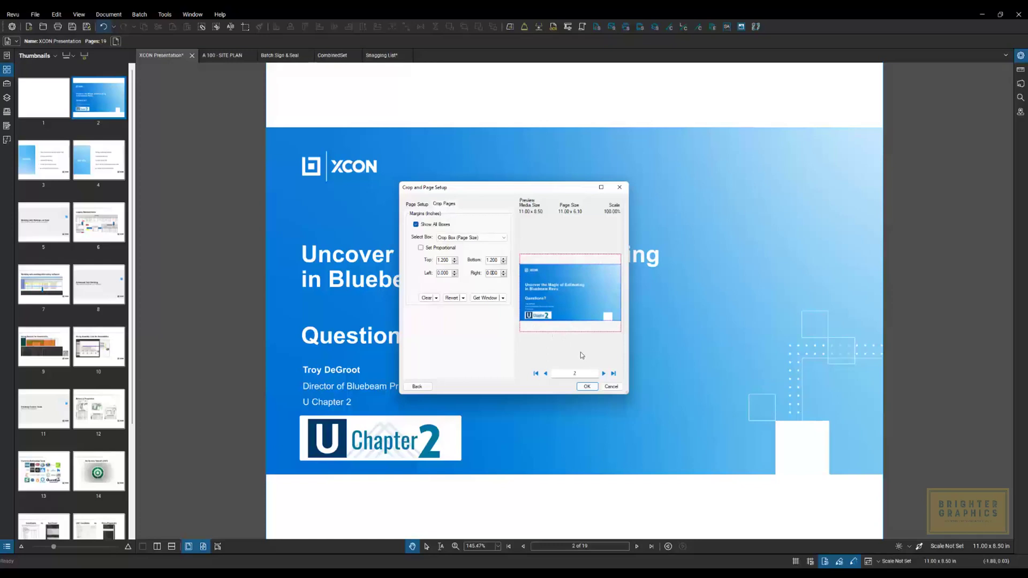
# Apply the crop to all 19 slides and page through to the last slide, page 19, to check them.
pyautogui.click(587, 389)
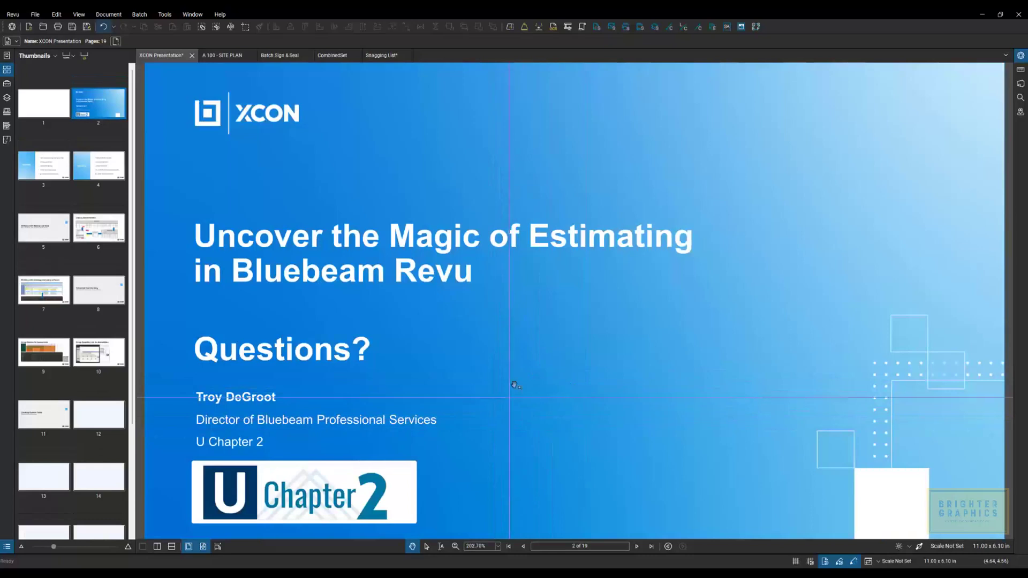
pyautogui.scroll(-1, 527, 368)
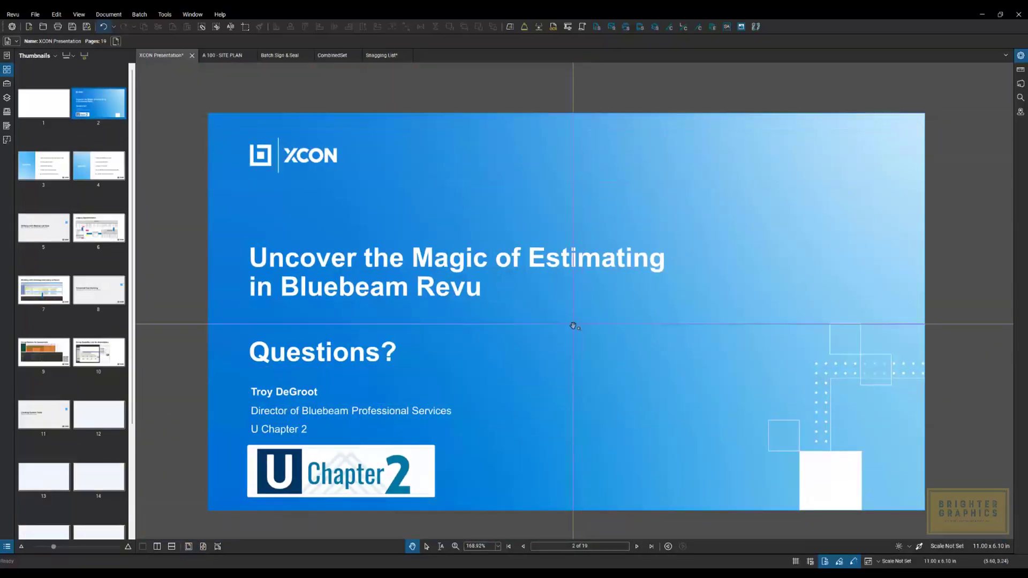
pyautogui.click(637, 548)
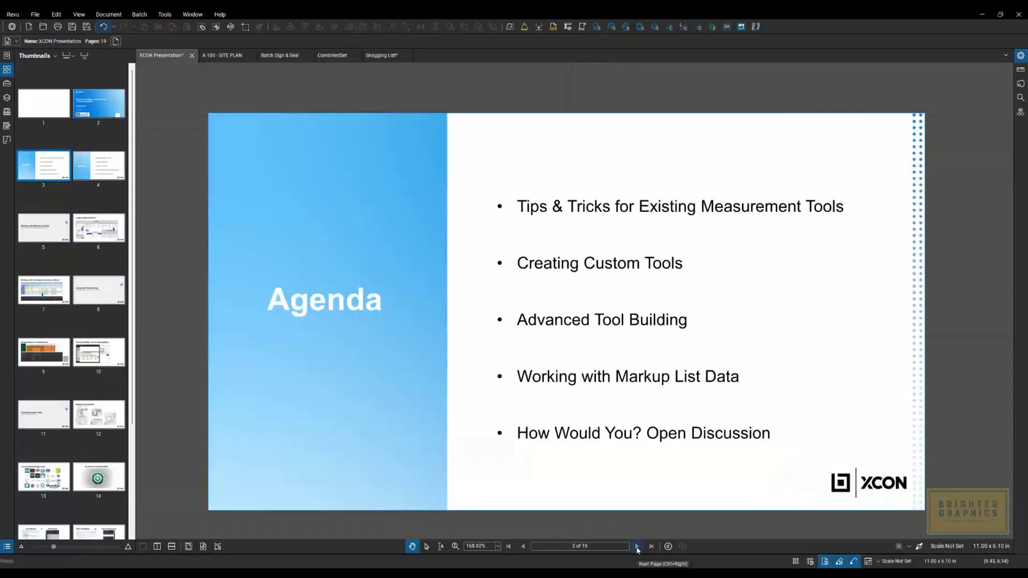
pyautogui.click(636, 547)
pyautogui.click(637, 548)
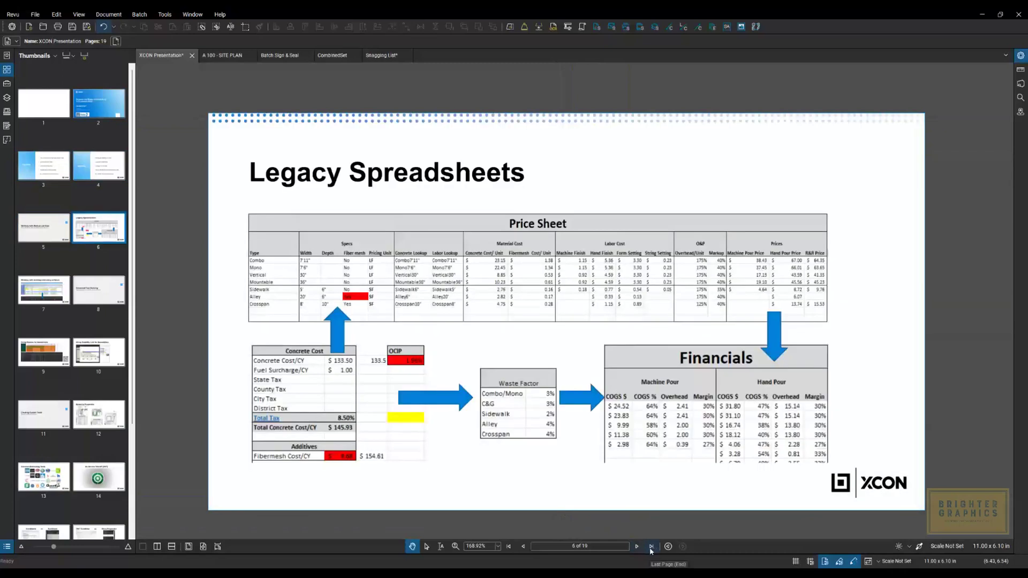
pyautogui.click(651, 547)
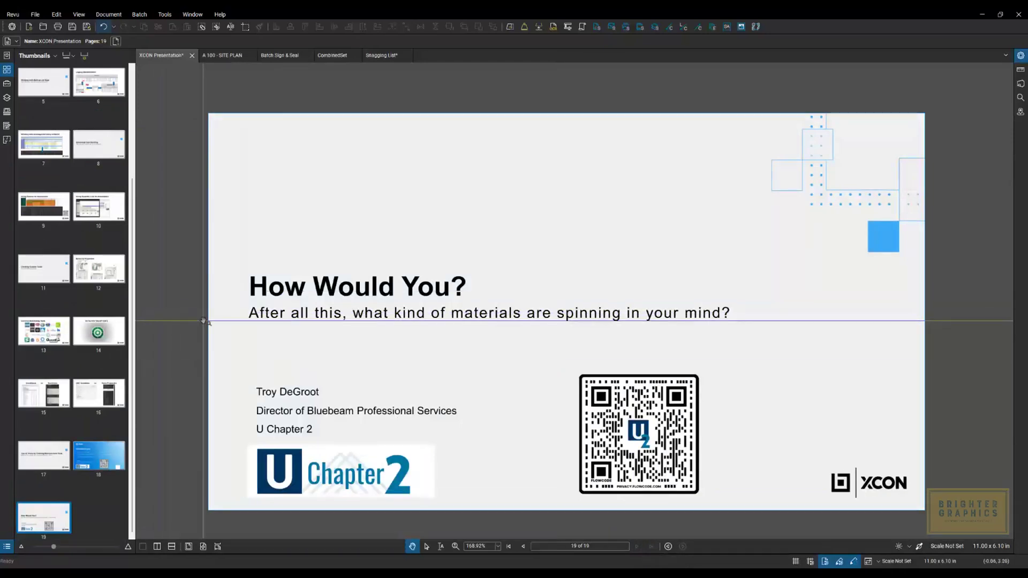
# Show the Batch menu again over the cropped page 19.
pyautogui.click(140, 15)
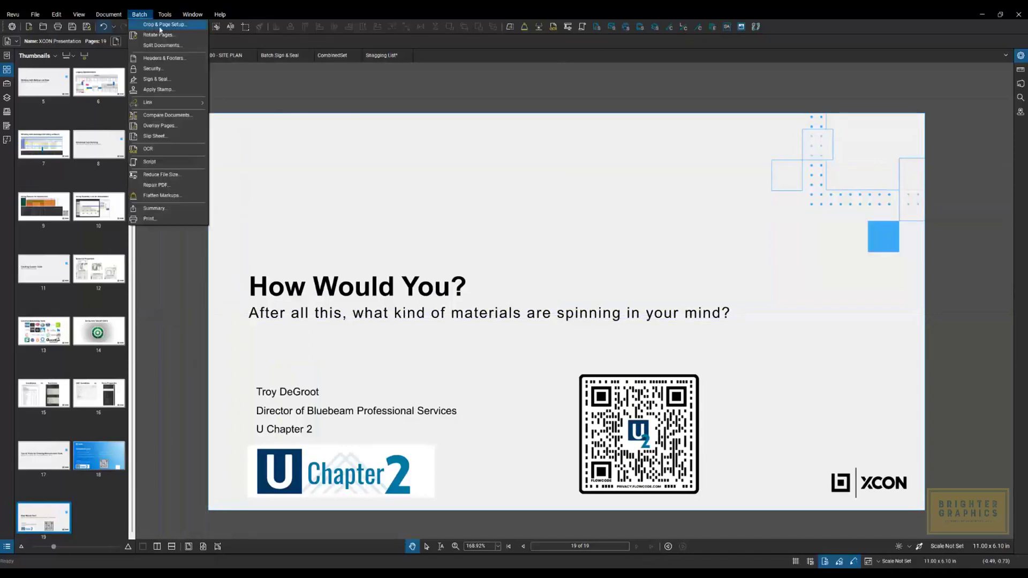